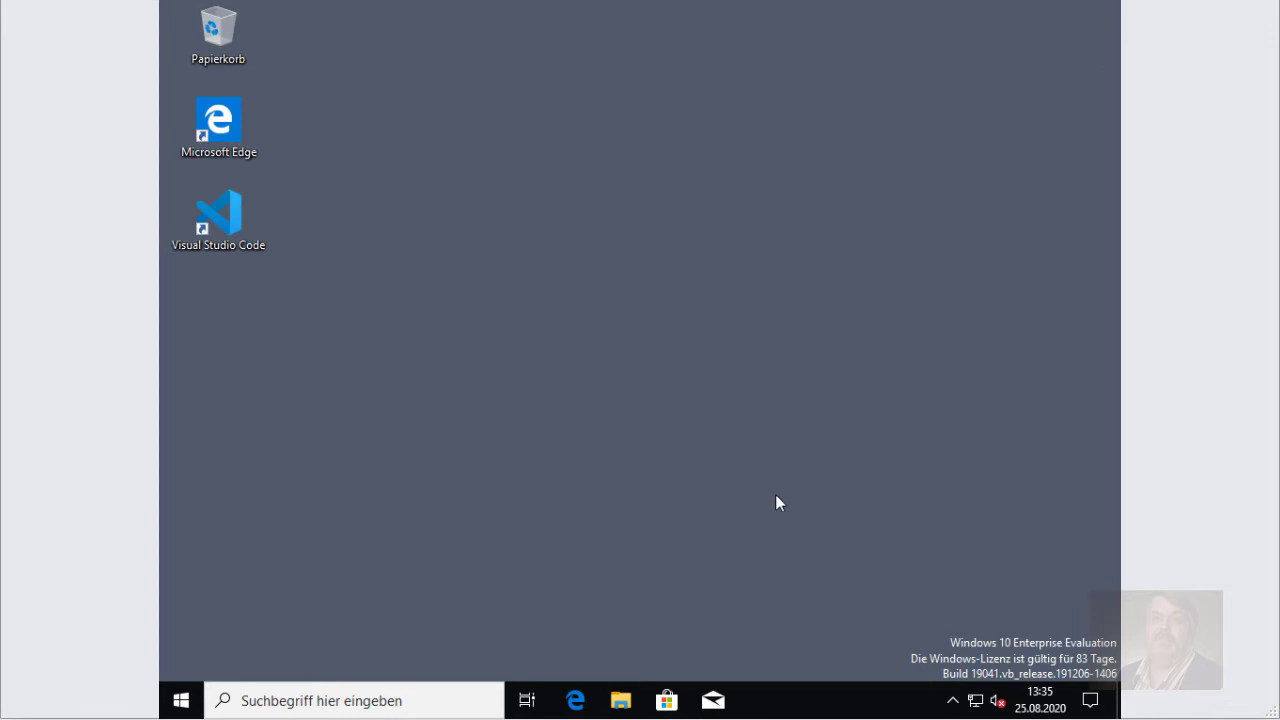
# Step: Launch the WindowsAdminCenter2007 installer from the Downloads folder and accept the license terms
pyautogui.click(620, 701)
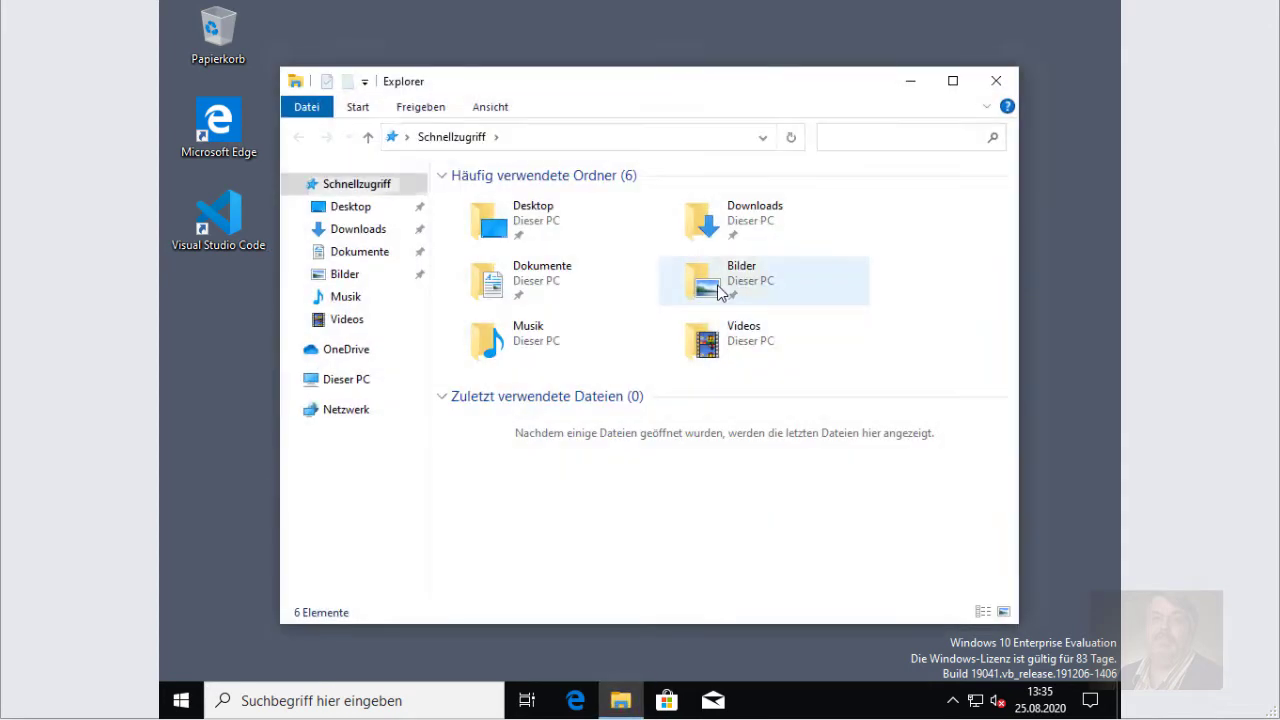
pyautogui.click(367, 232)
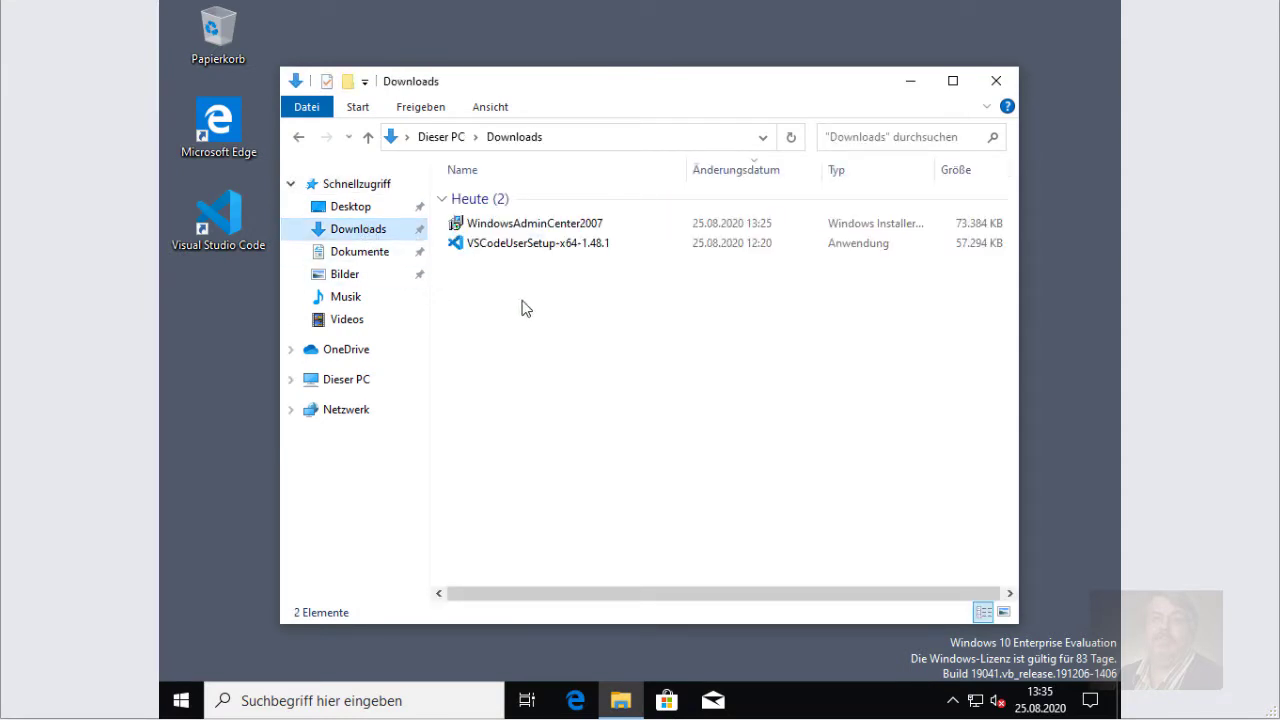
pyautogui.doubleClick(540, 228)
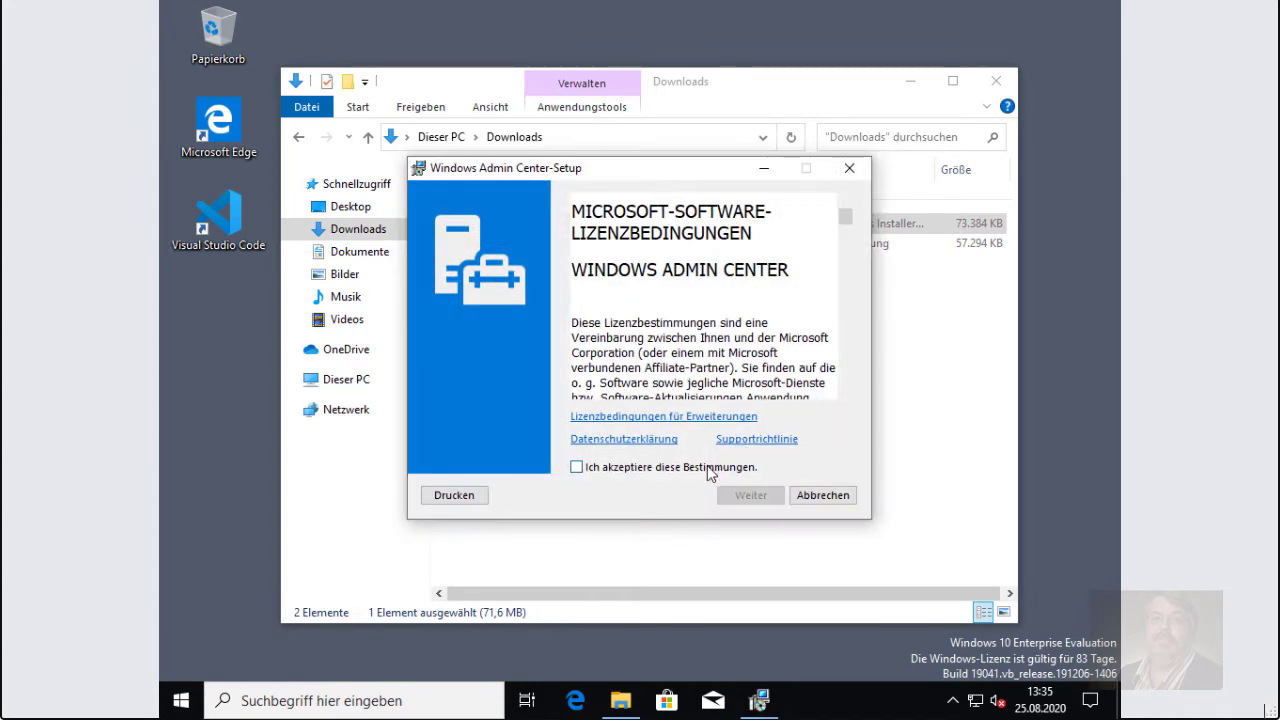
pyautogui.click(710, 467)
pyautogui.click(747, 497)
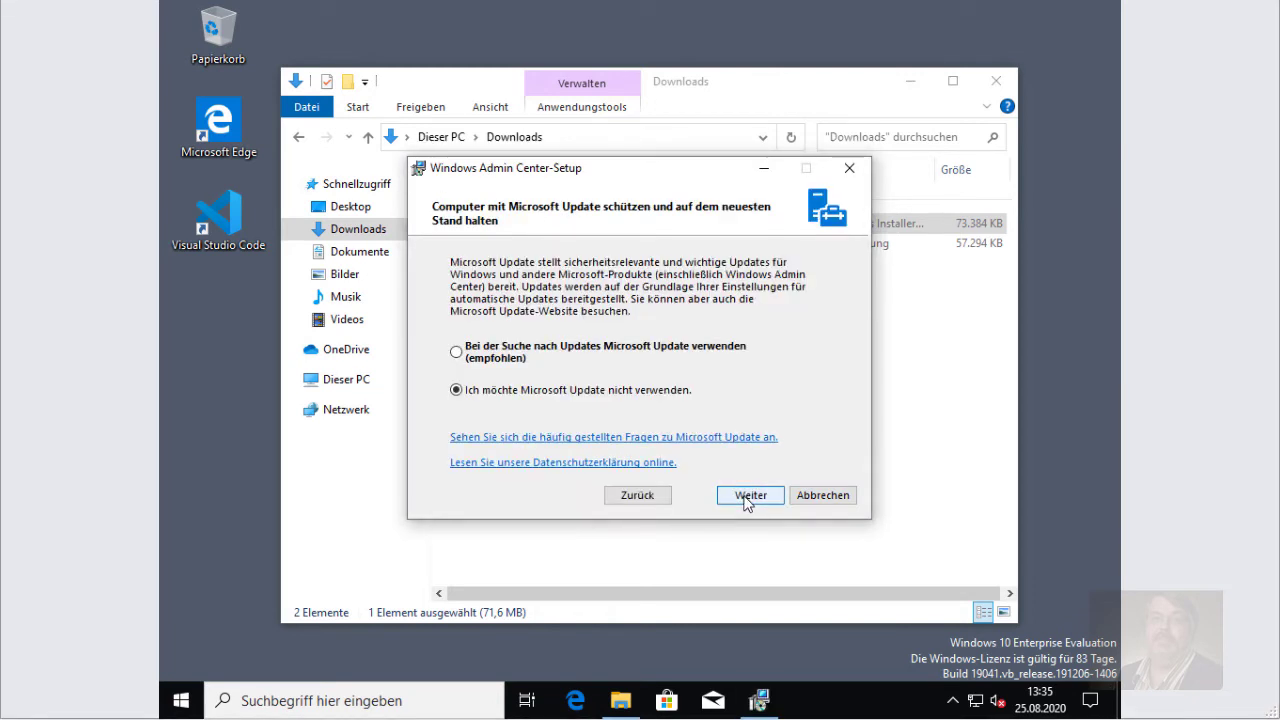
# Step: Opt to use Microsoft Update, enable the desktop shortcut, and install Windows Admin Center with port 6516
pyautogui.click(680, 352)
pyautogui.click(749, 496)
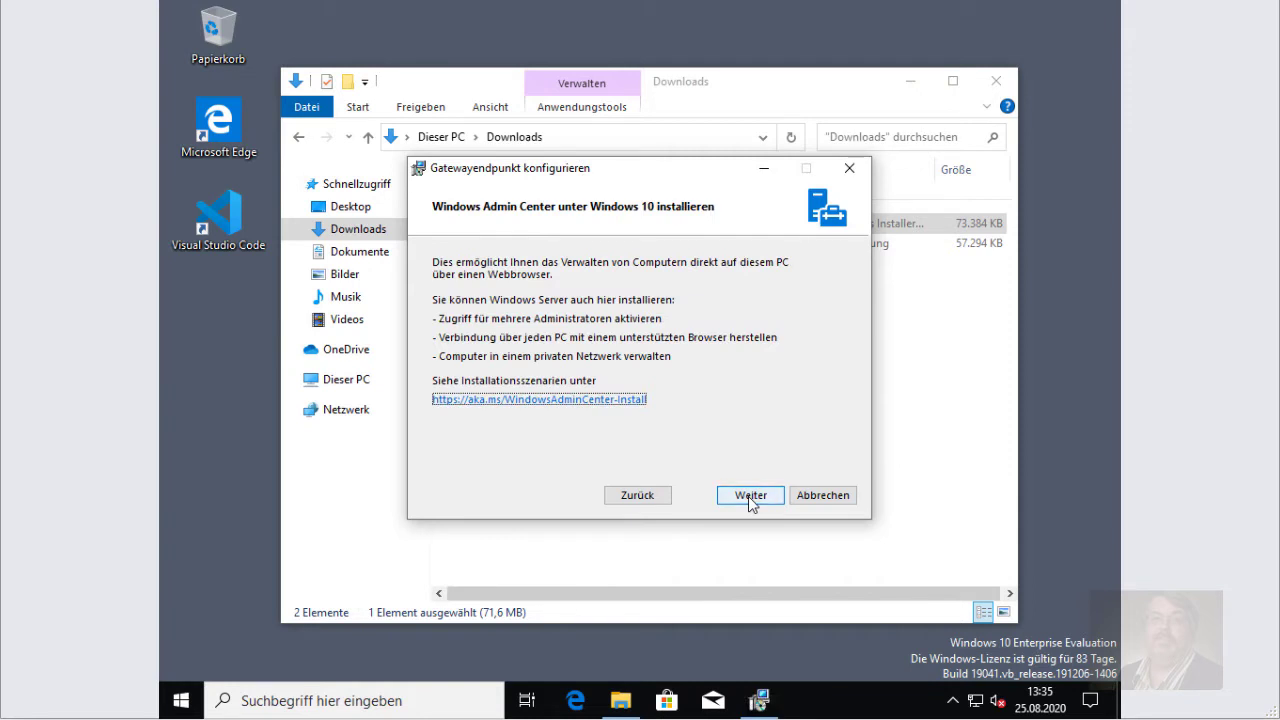
pyautogui.click(749, 496)
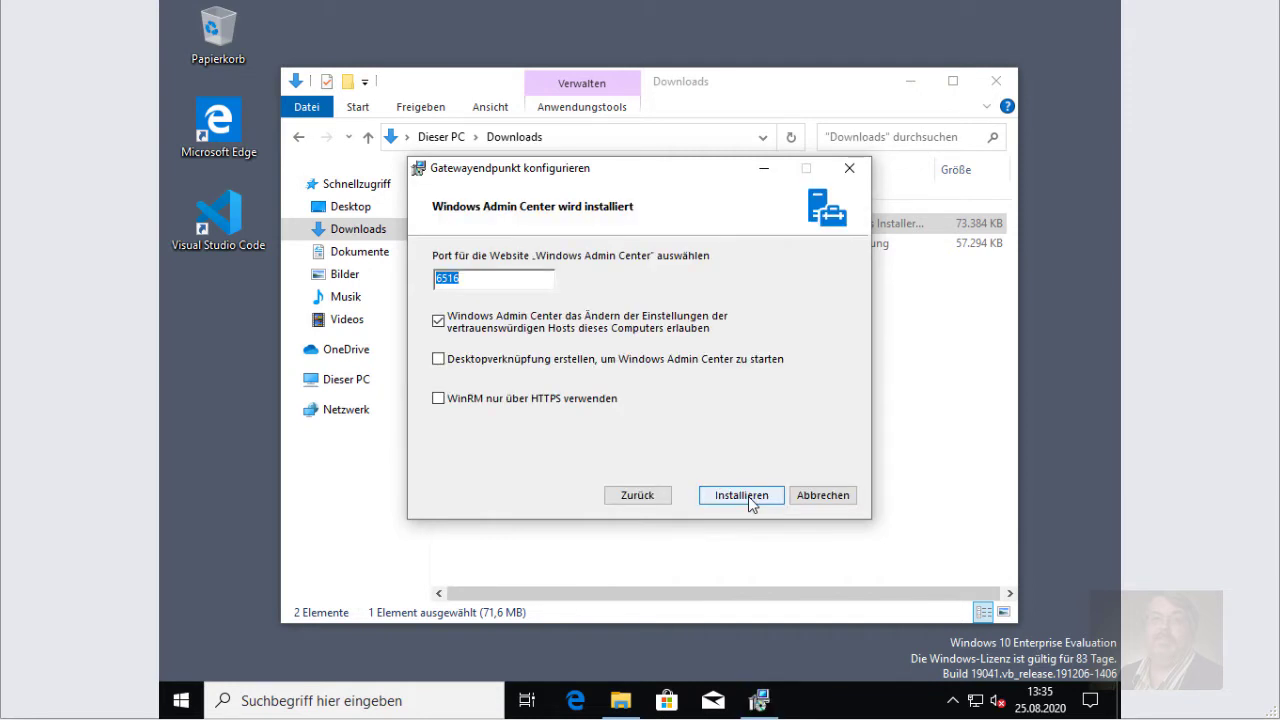
pyautogui.click(717, 358)
pyautogui.click(740, 495)
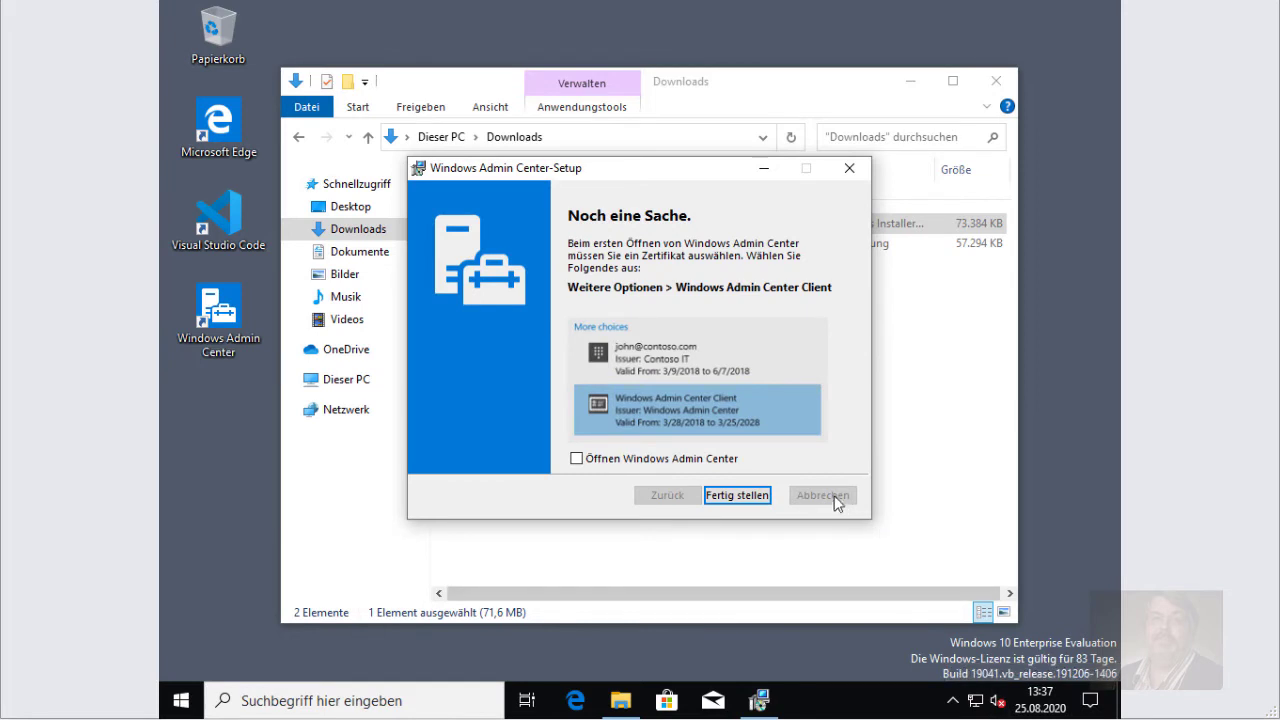
# Step: Finish the setup with Windows Admin Center set to open, close the Downloads window, and maximize the browser
pyautogui.click(727, 459)
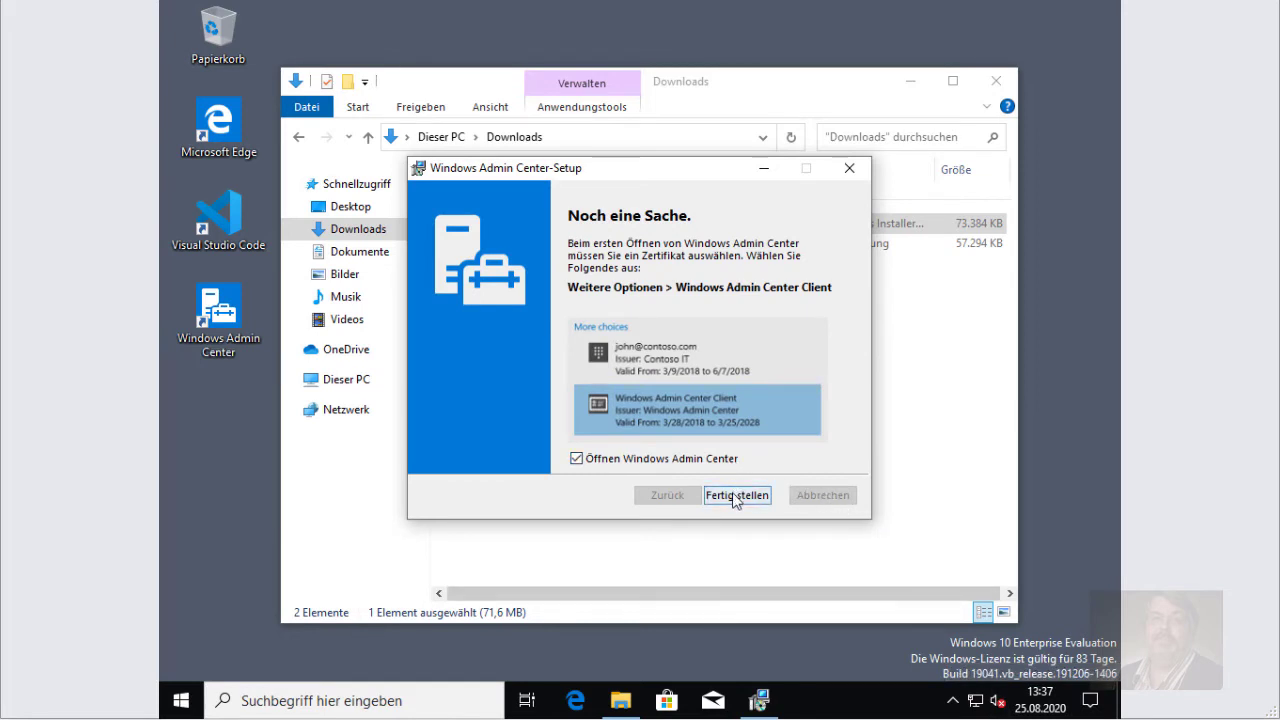
pyautogui.click(735, 494)
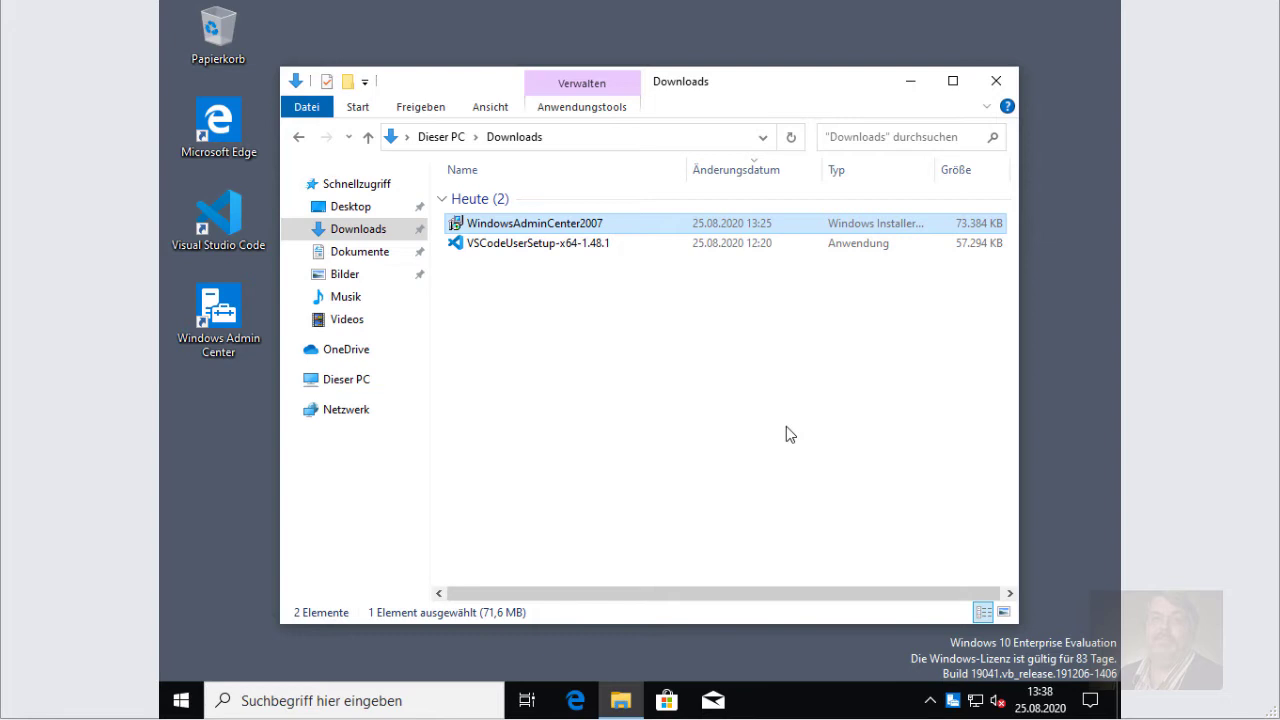
pyautogui.click(996, 82)
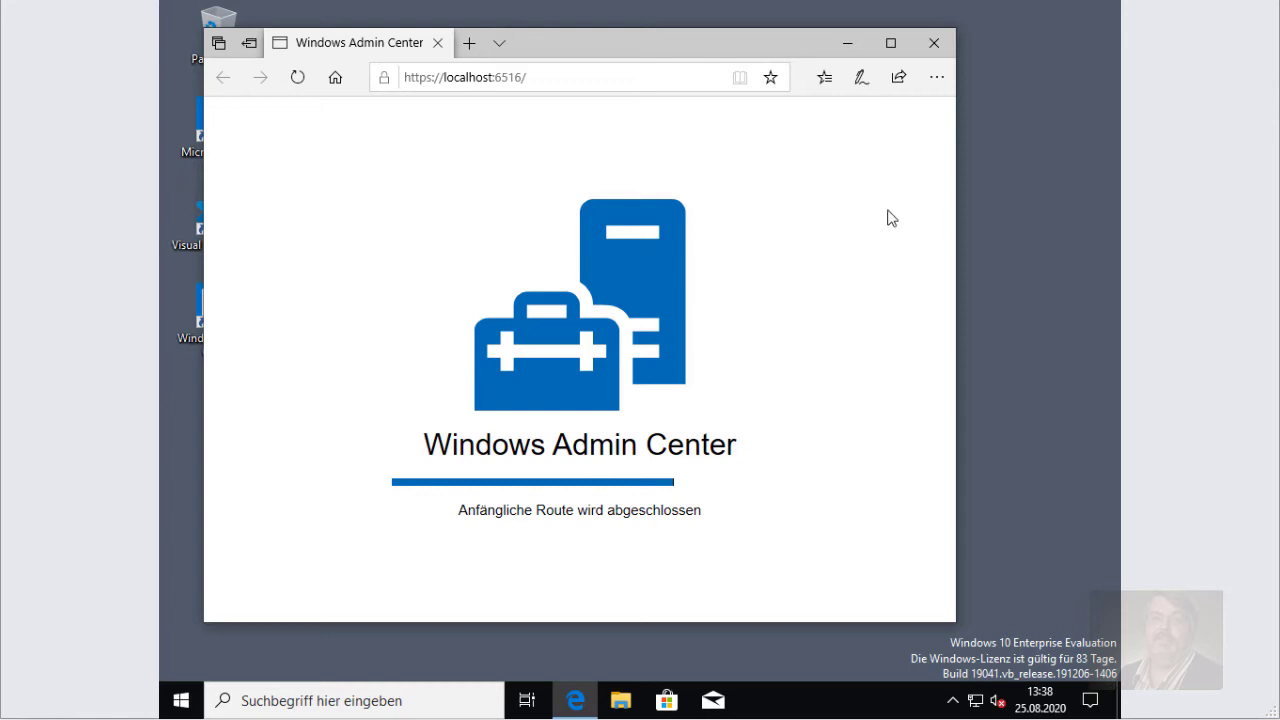
pyautogui.click(890, 43)
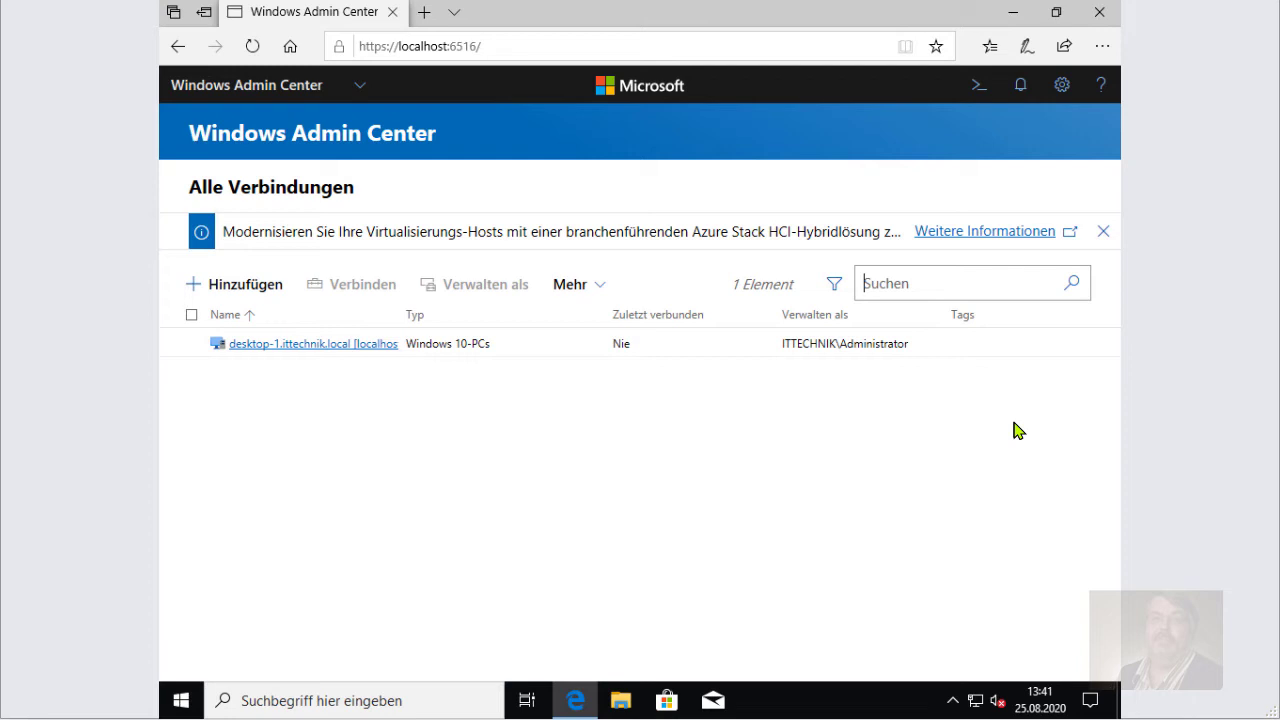
# Step: Connect to the desktop-1 computer and open its System log under Ereignisse
pyautogui.click(335, 345)
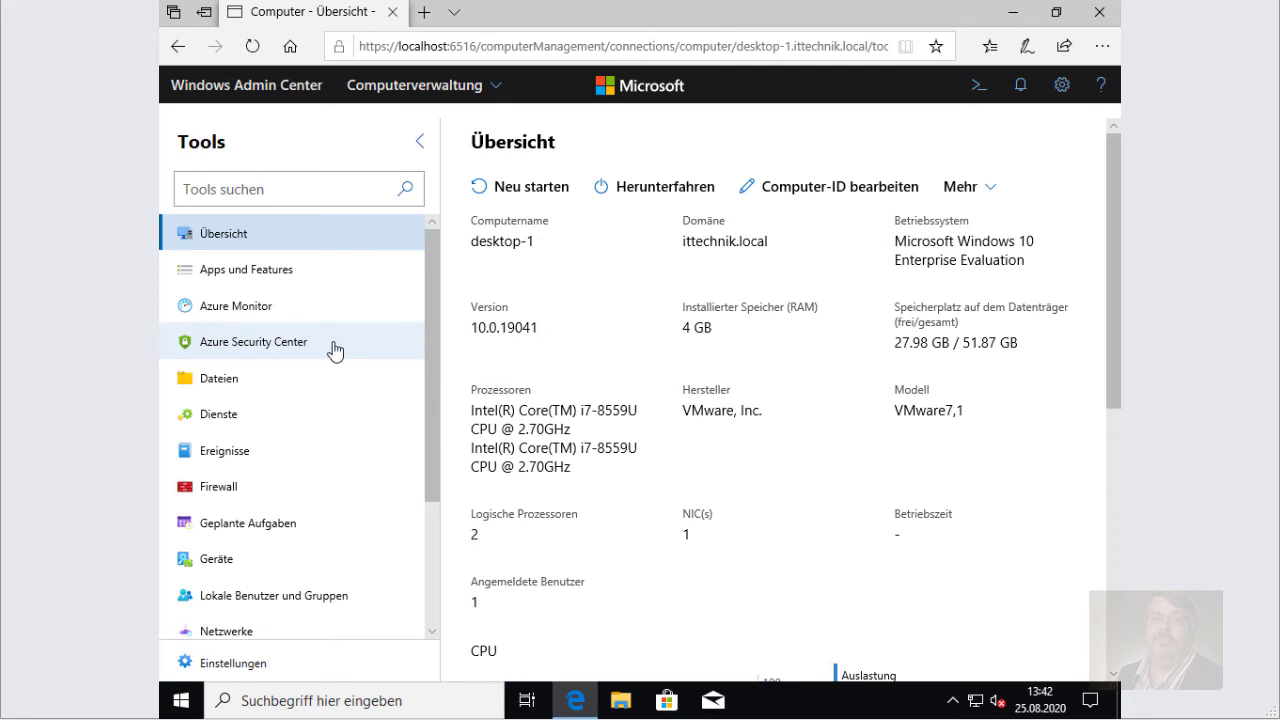
pyautogui.click(273, 460)
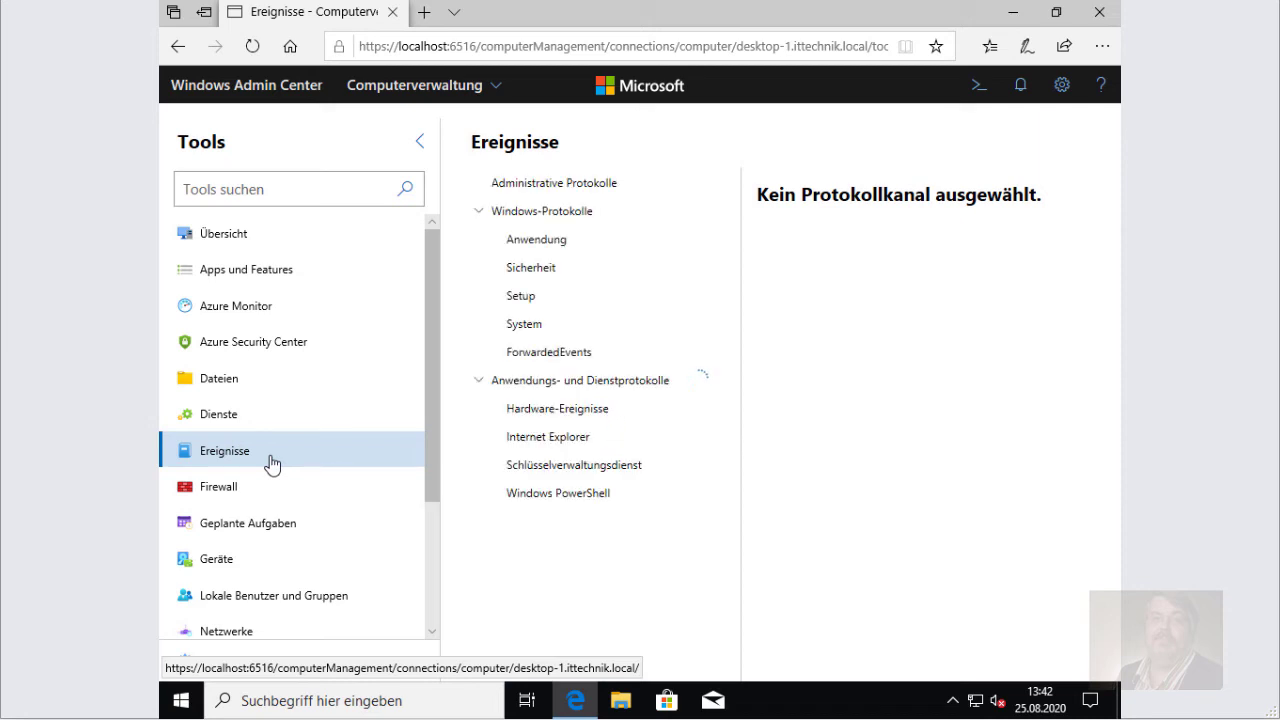
pyautogui.click(543, 326)
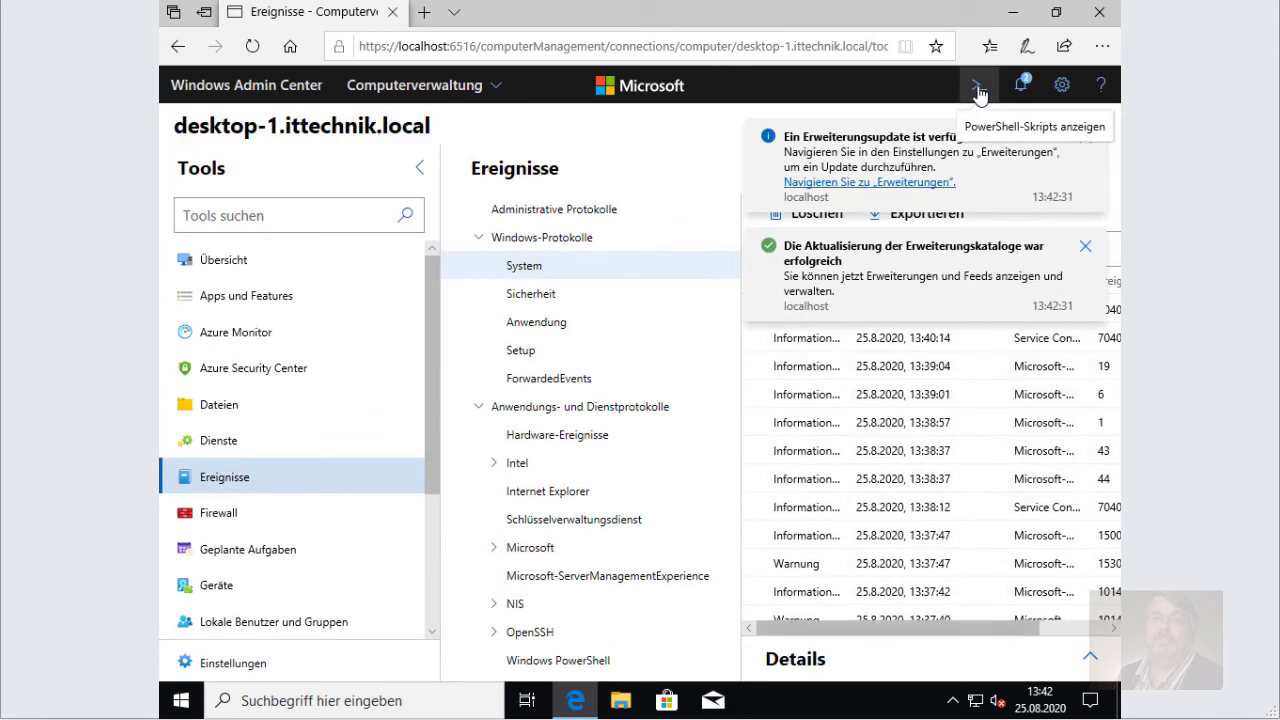
# Step: Browse the PowerShell scripts offered for Ereignisse, dismissing the notifications, and close the script view
pyautogui.click(979, 94)
pyautogui.click(1087, 137)
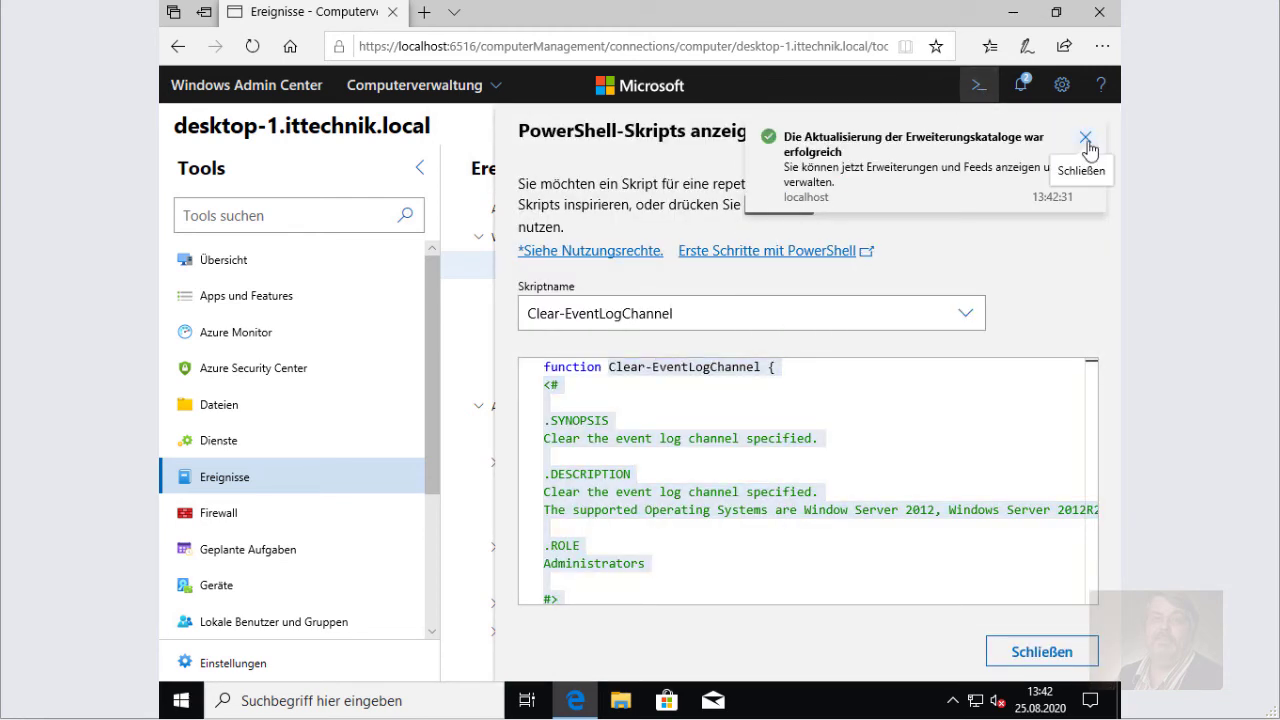
pyautogui.click(1087, 139)
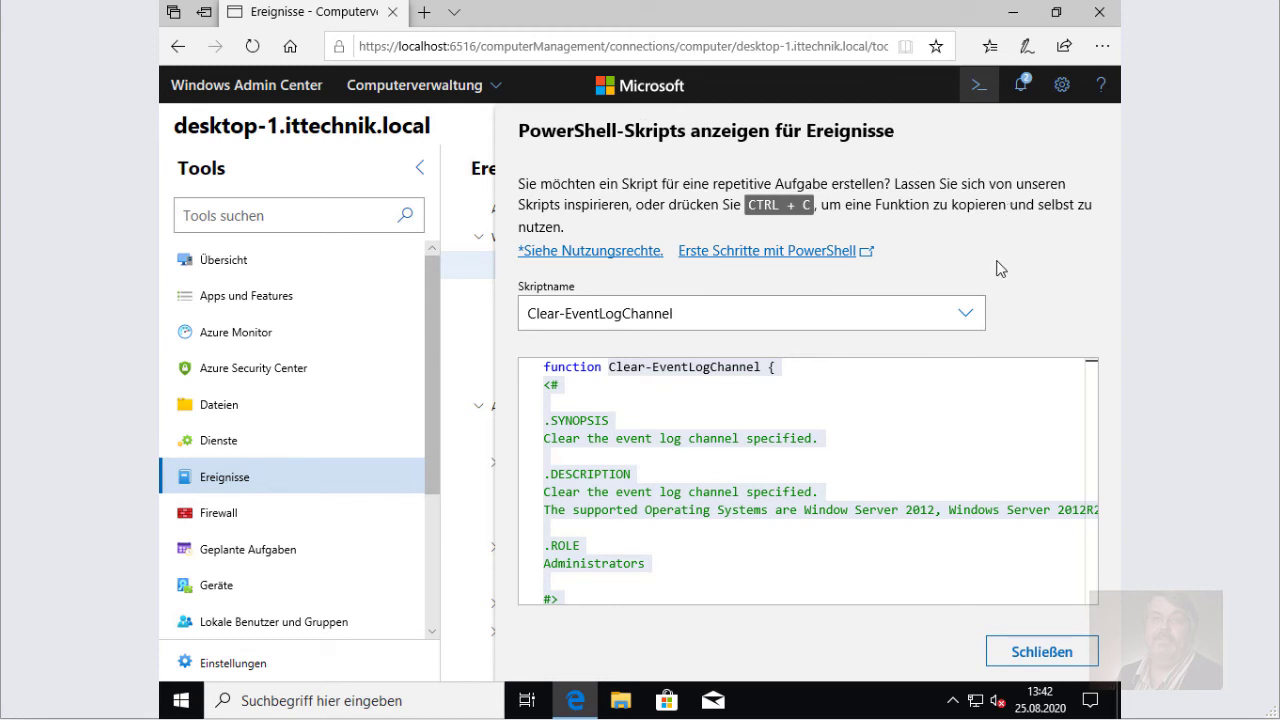
pyautogui.click(964, 320)
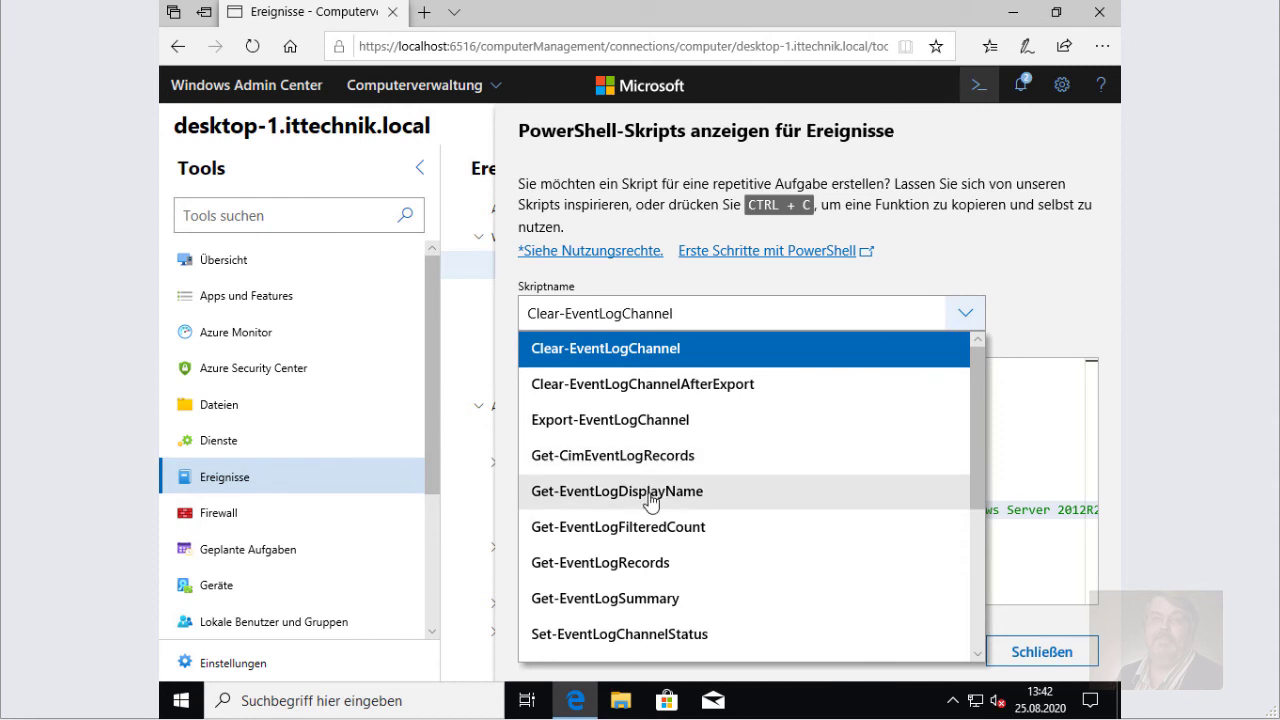
pyautogui.scroll(-3, 650, 500)
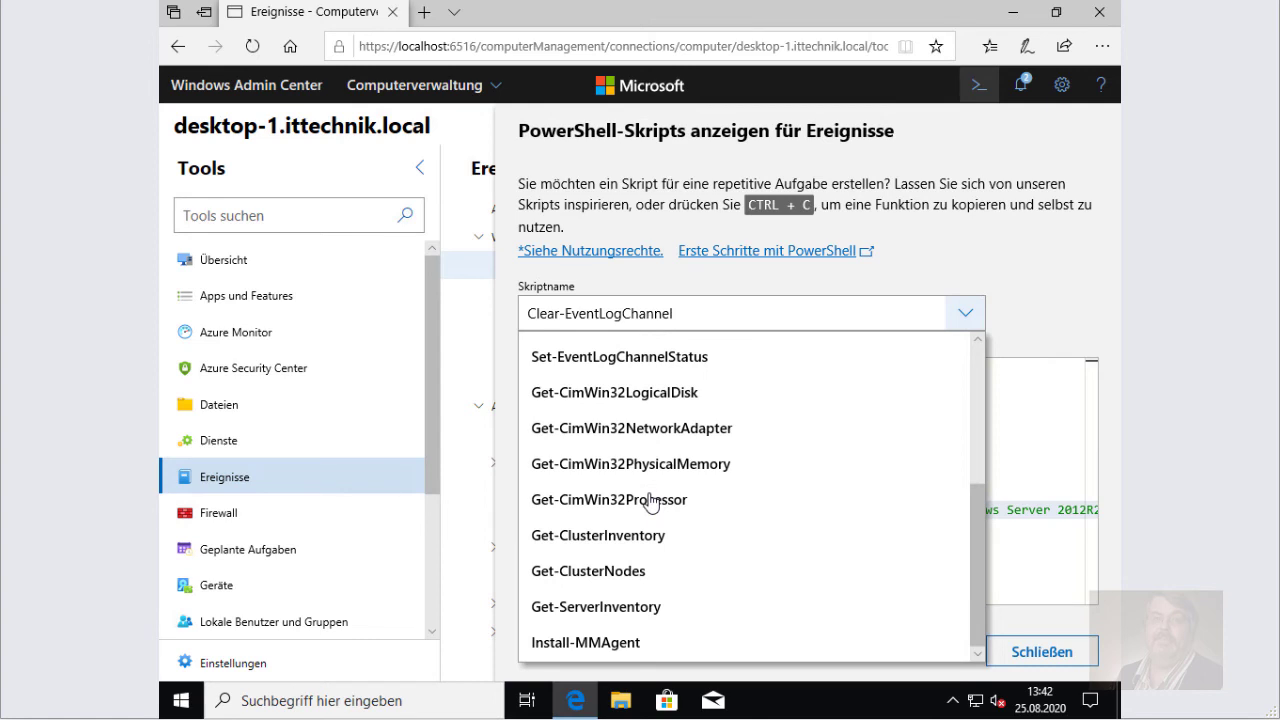
pyautogui.scroll(3, 650, 500)
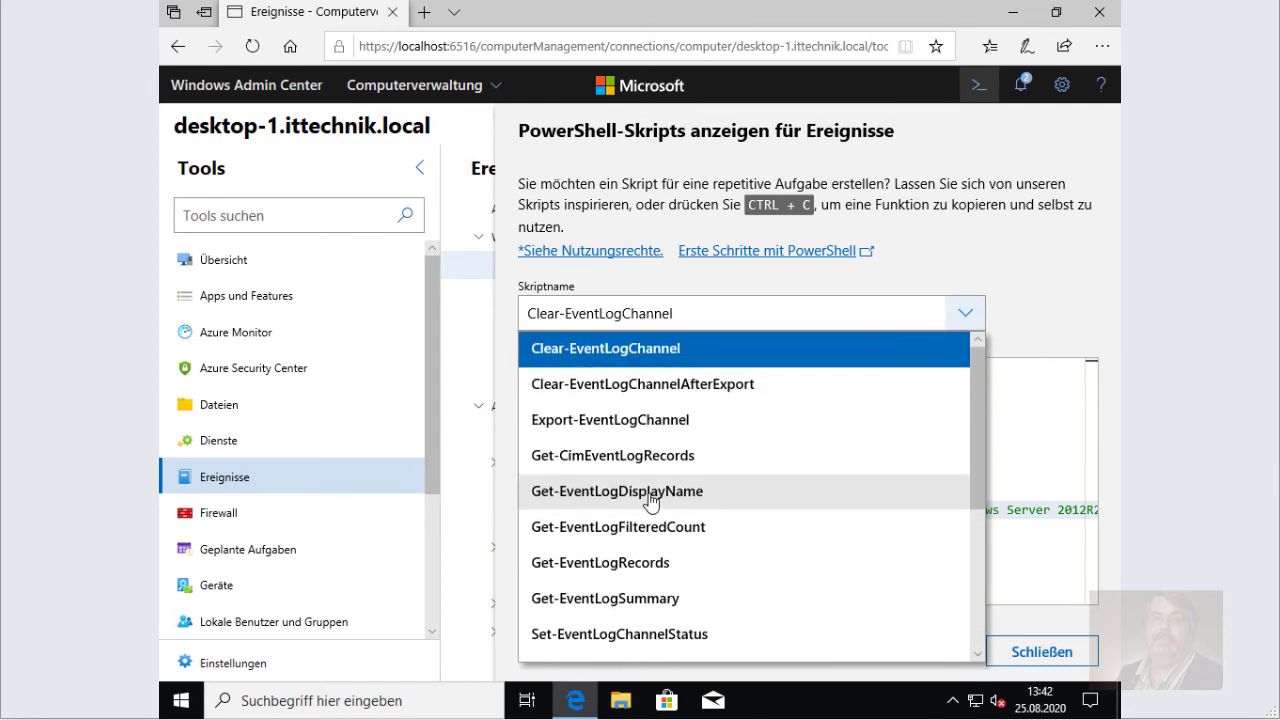
pyautogui.click(1000, 259)
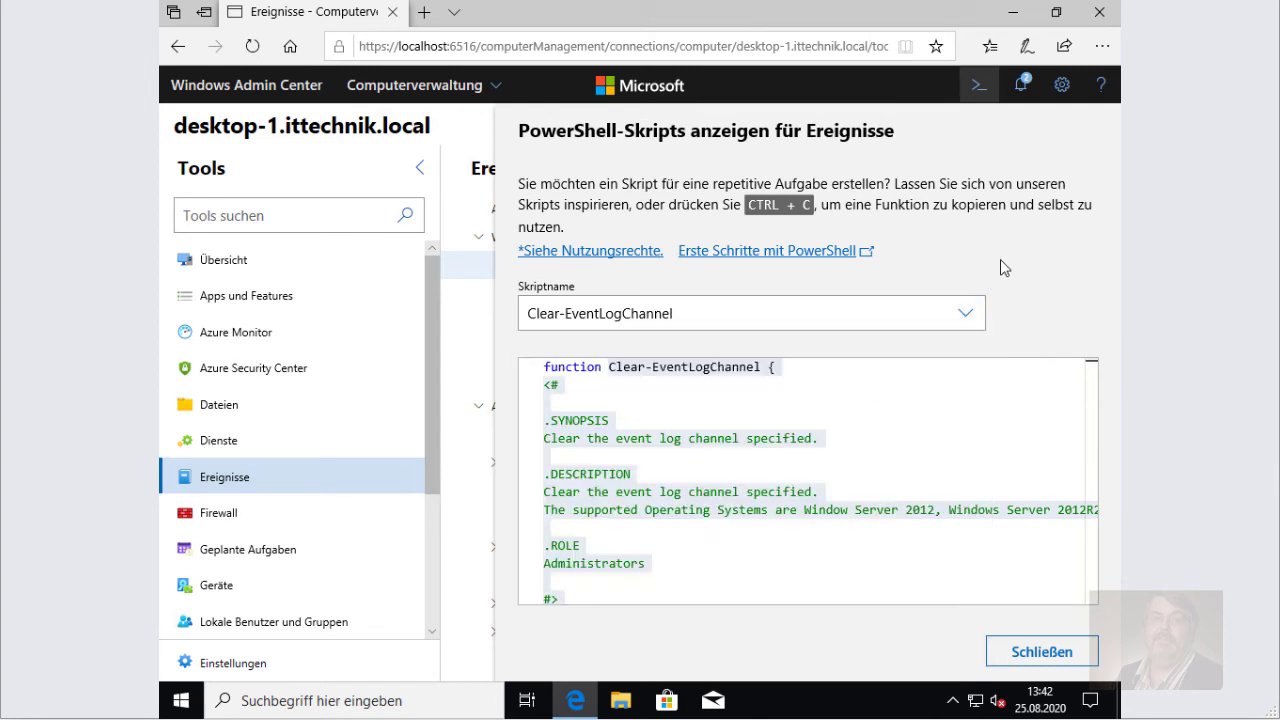
pyautogui.click(1030, 658)
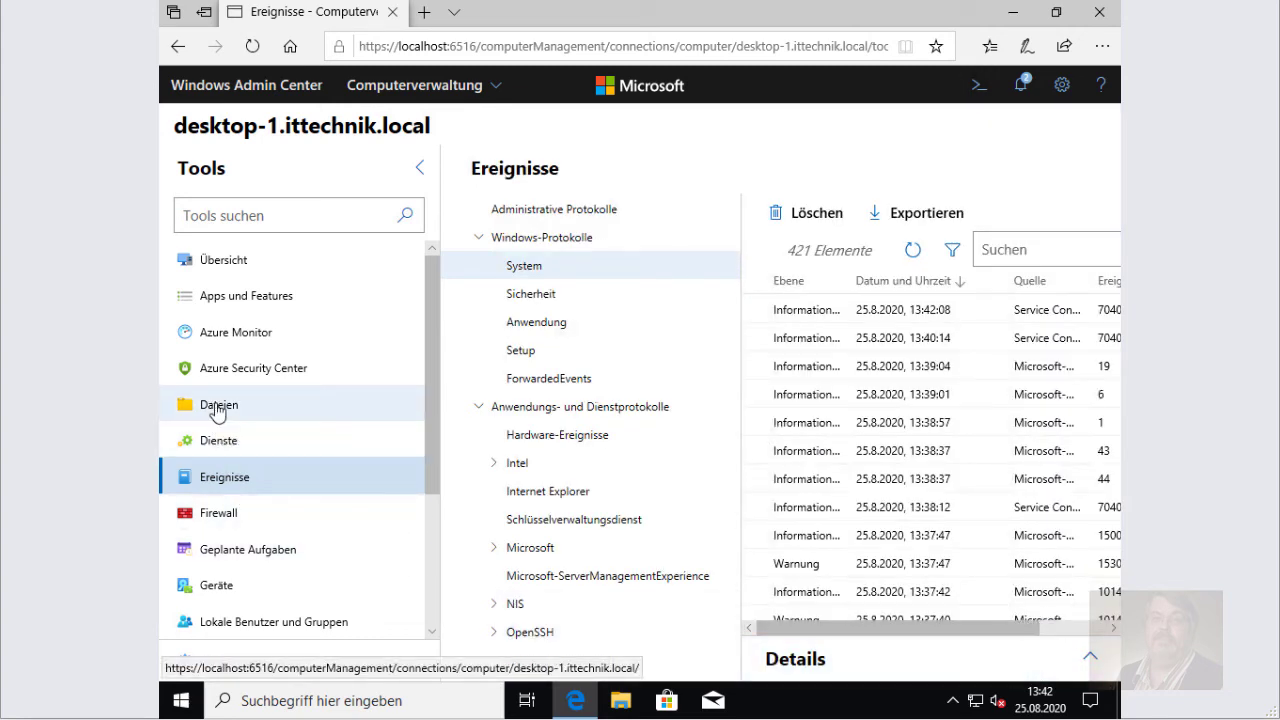
# Step: Open drive C: under Dateien and display the Get-ComputerName script among its PowerShell scripts
pyautogui.click(217, 409)
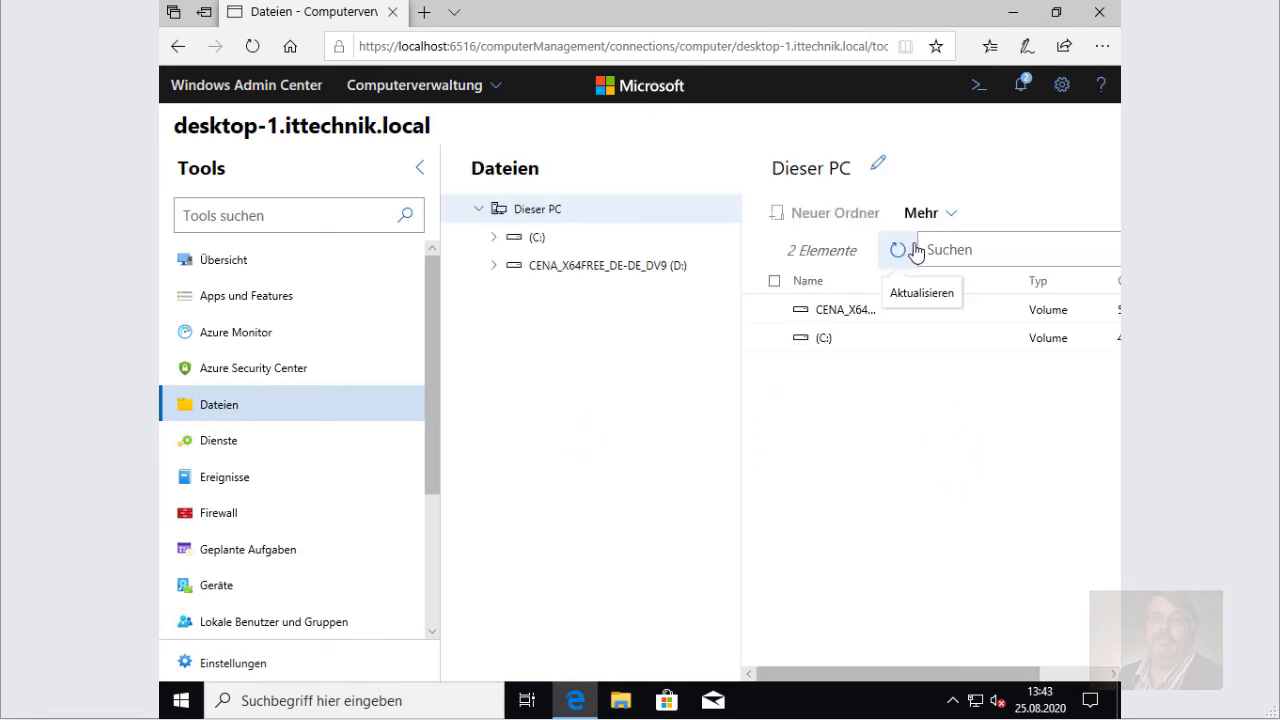
pyautogui.click(543, 240)
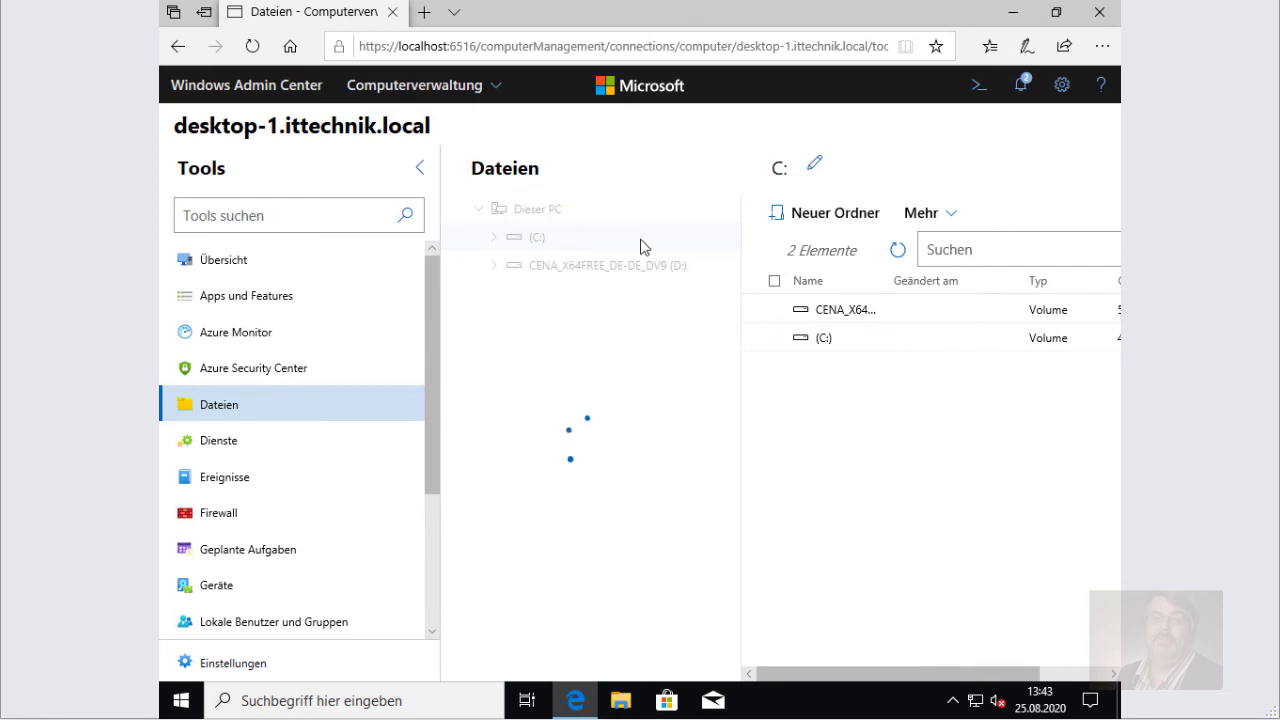
pyautogui.click(980, 87)
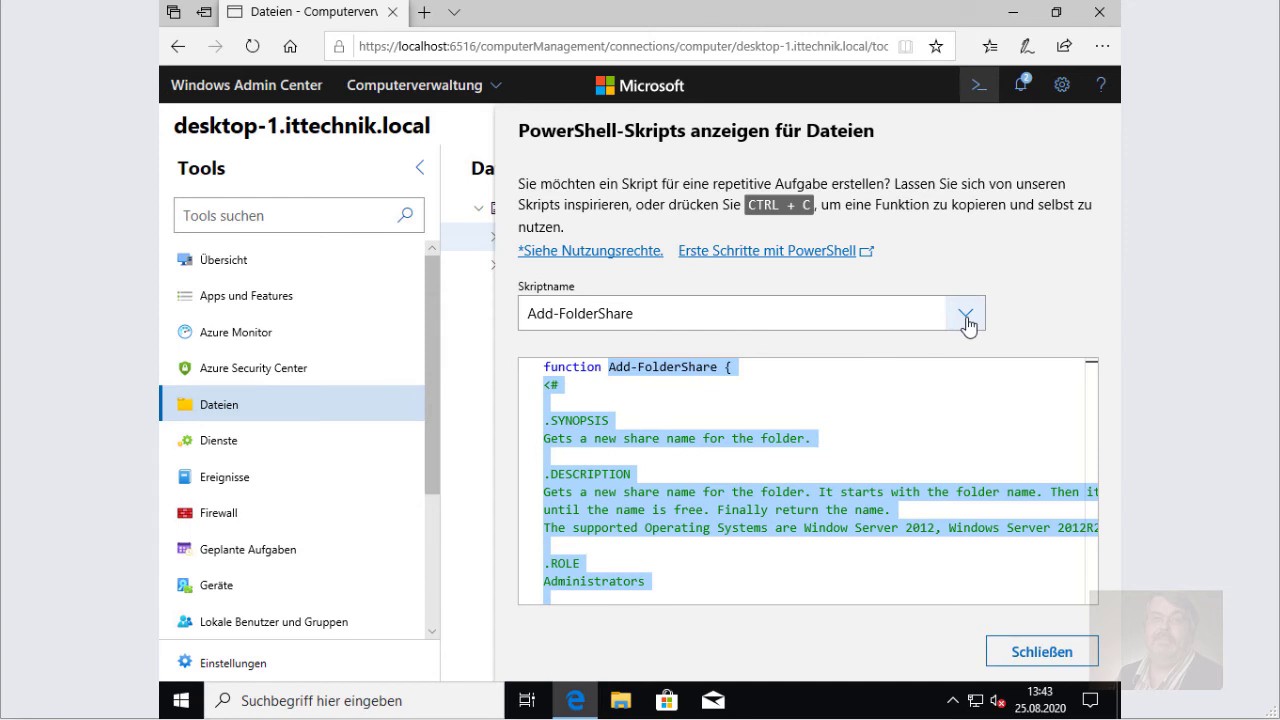
pyautogui.click(966, 318)
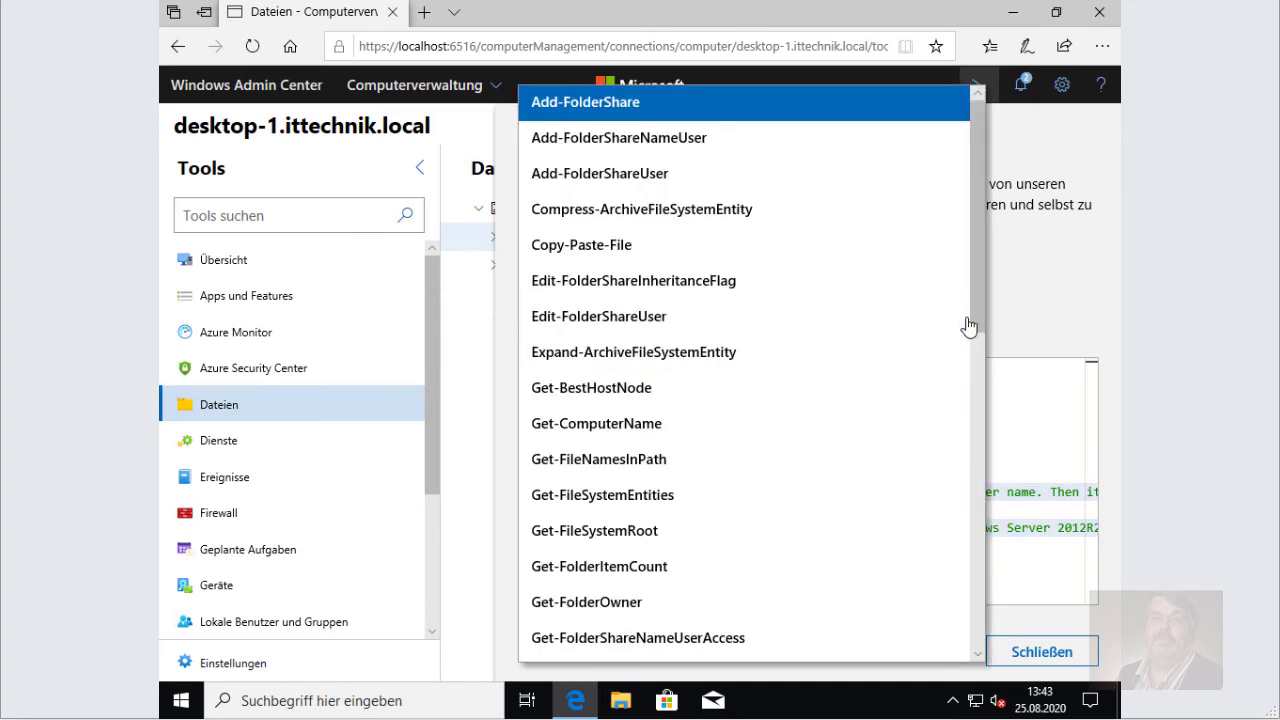
pyautogui.click(686, 442)
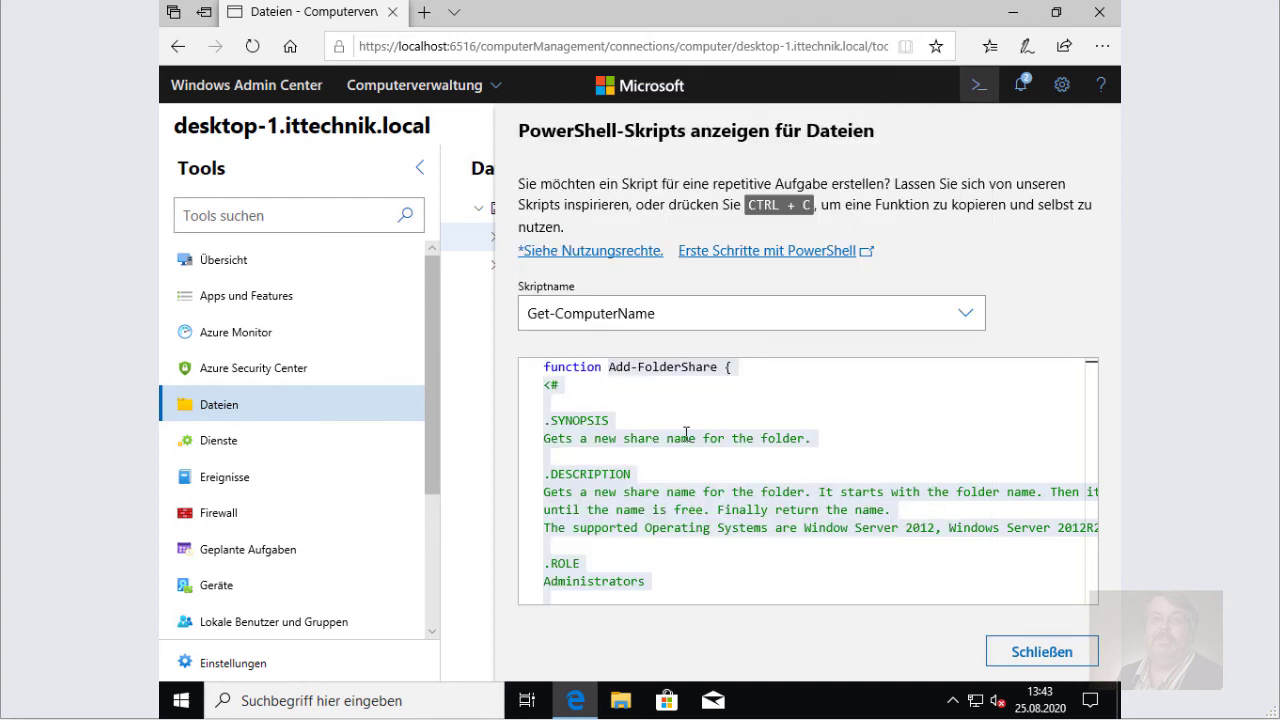
# Step: Reload the Get-ComputerName script by switching to Edit-FolderShareUser and back, so that its whole function code is selected
pyautogui.click(774, 420)
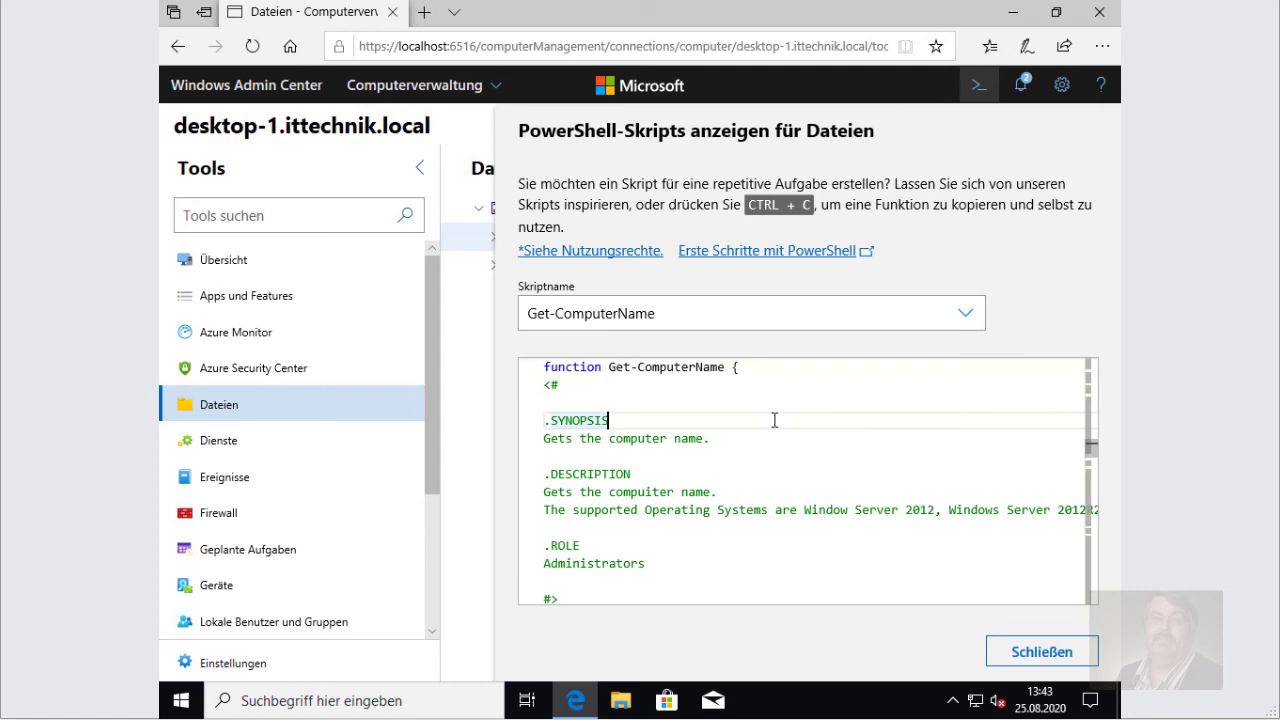
pyautogui.click(879, 315)
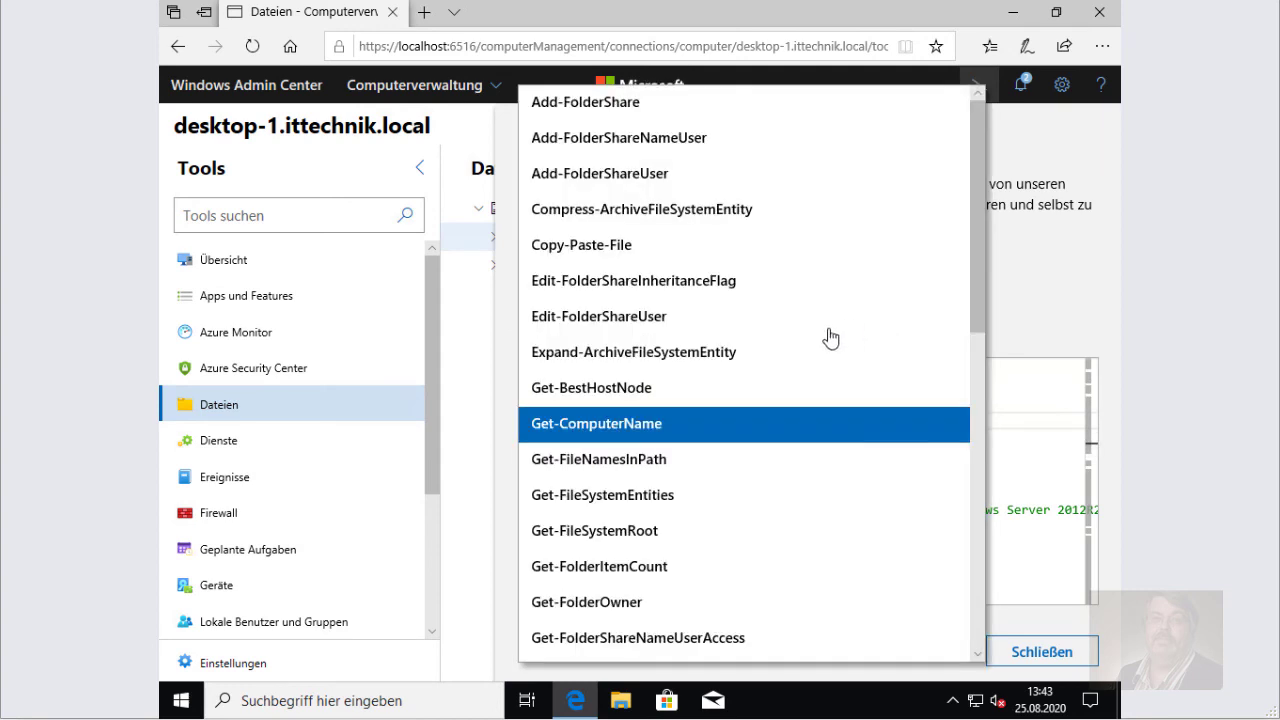
pyautogui.click(665, 430)
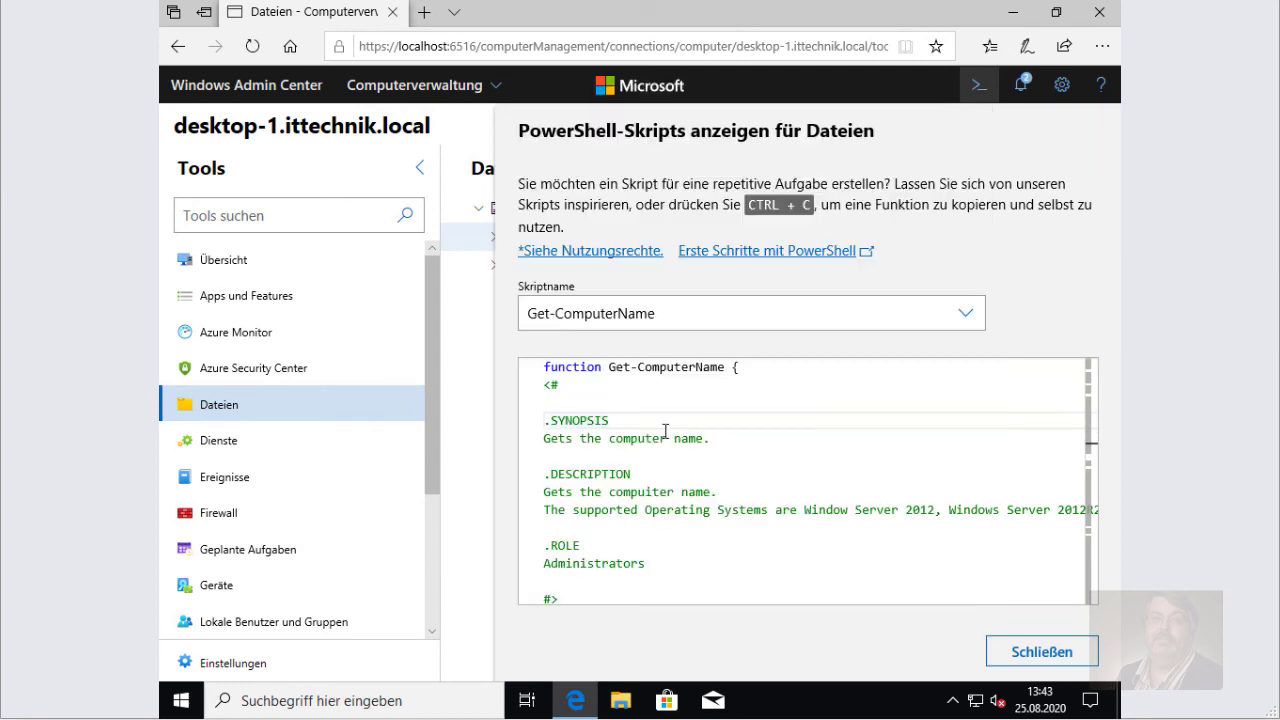
pyautogui.click(690, 312)
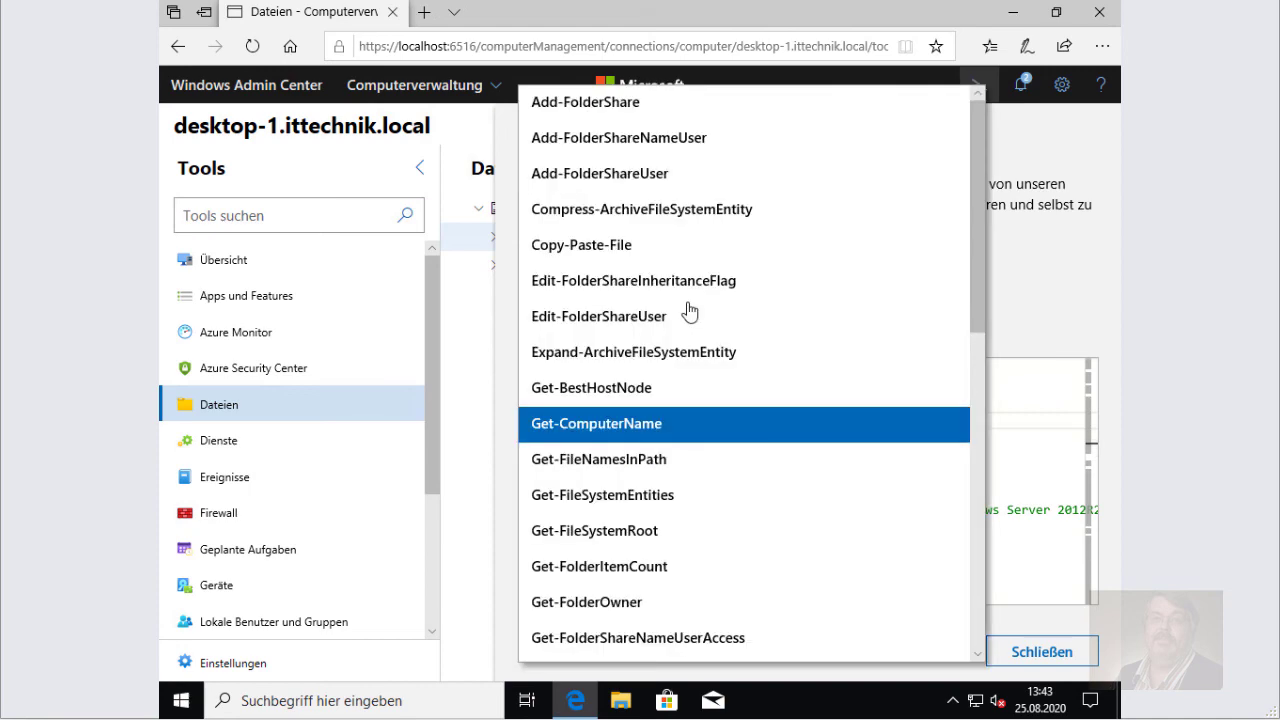
pyautogui.click(675, 316)
pyautogui.click(675, 316)
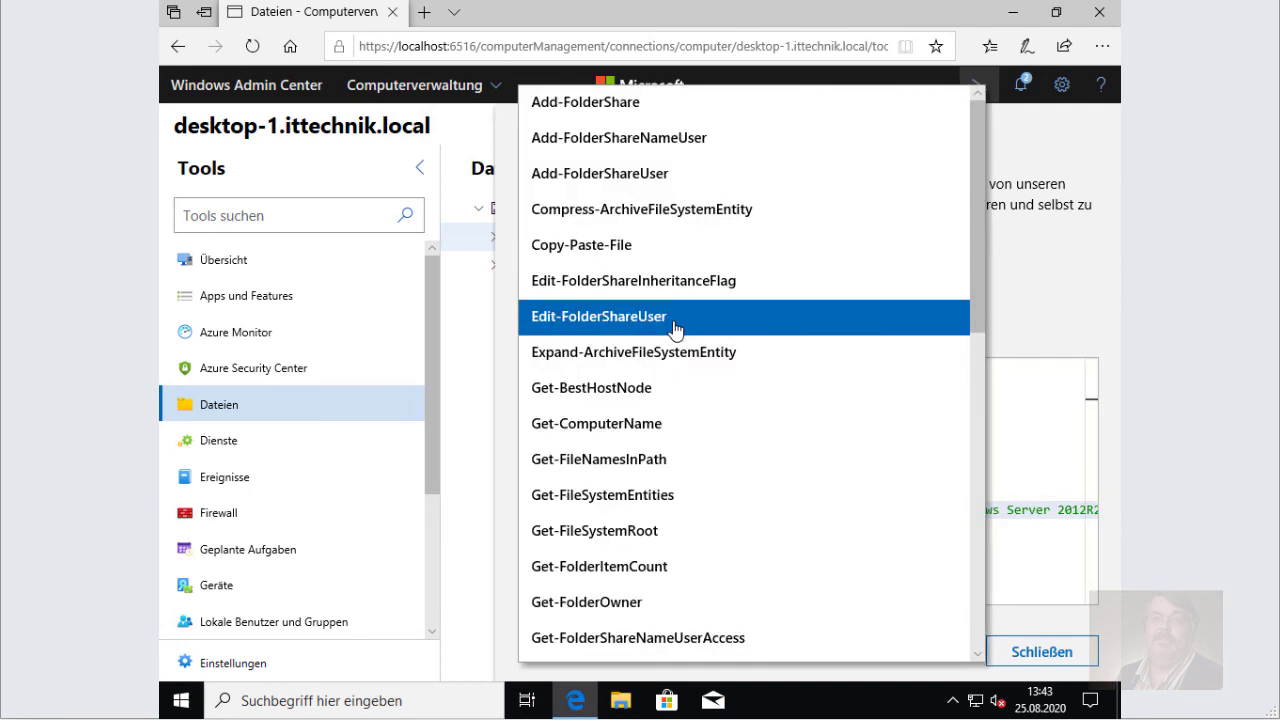
pyautogui.click(651, 422)
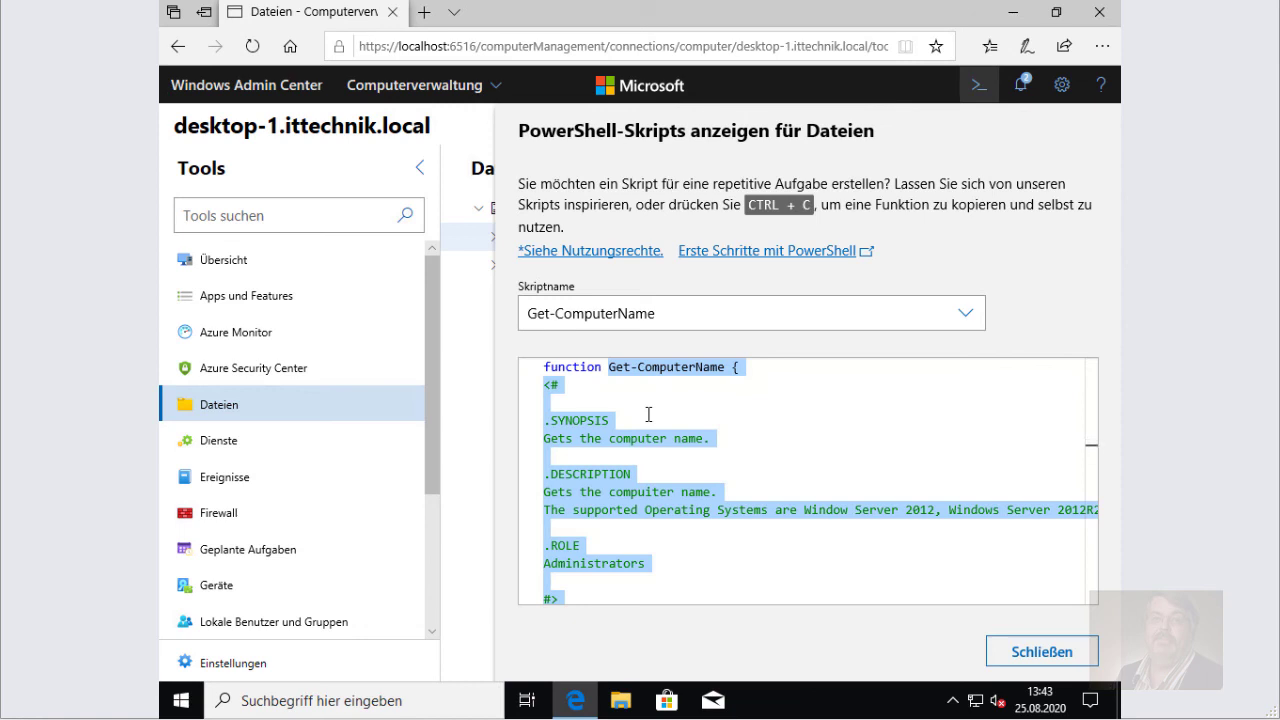
# Step: Minimize the browser and launch Visual Studio Code from the desktop
pyautogui.click(1010, 14)
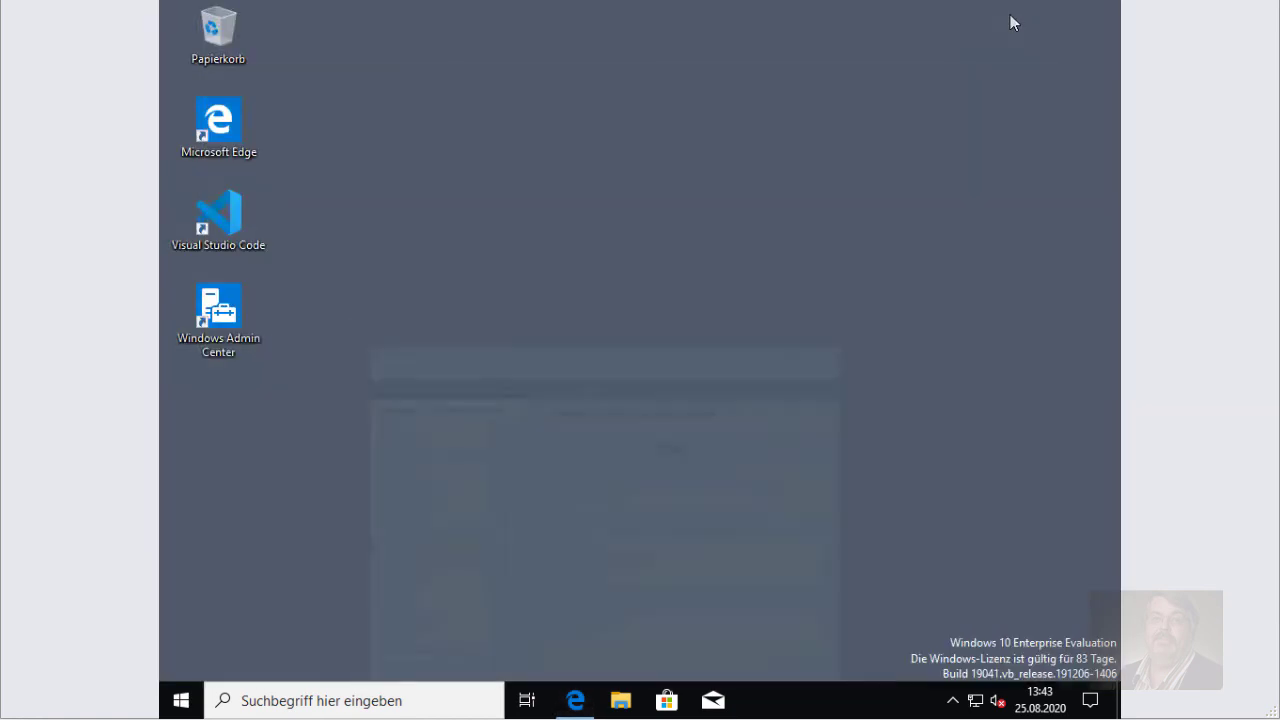
pyautogui.doubleClick(218, 216)
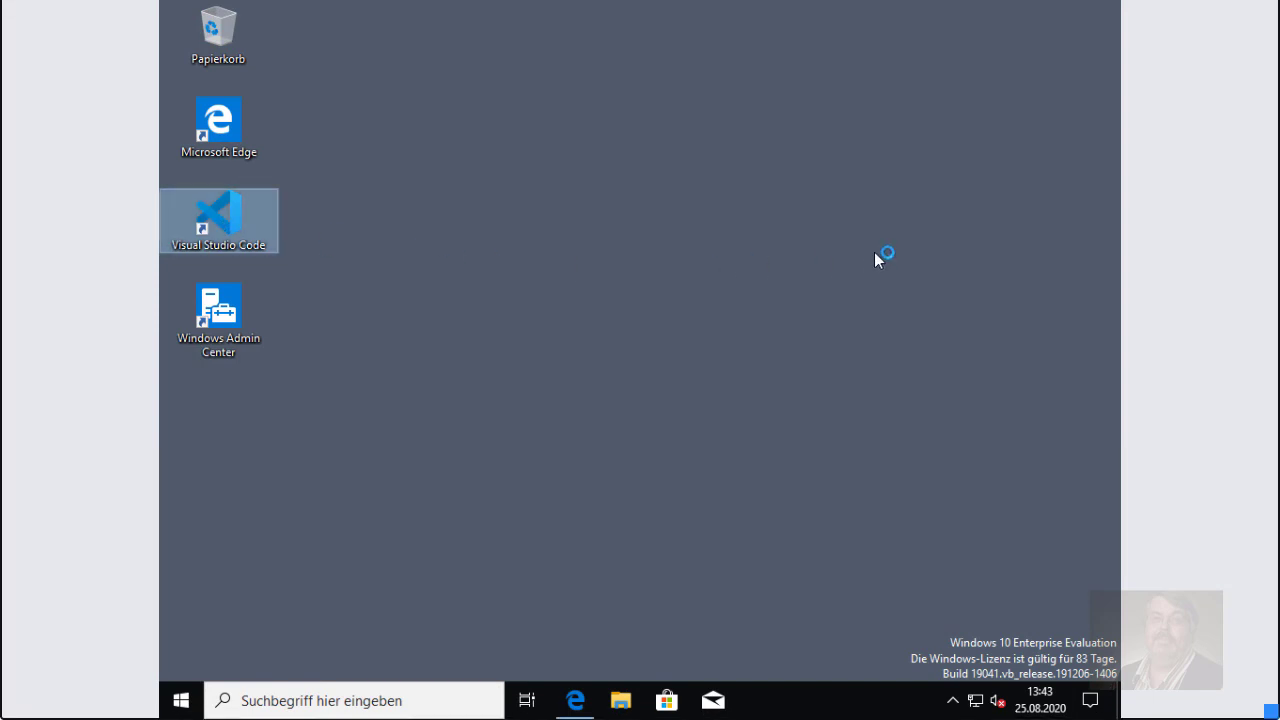